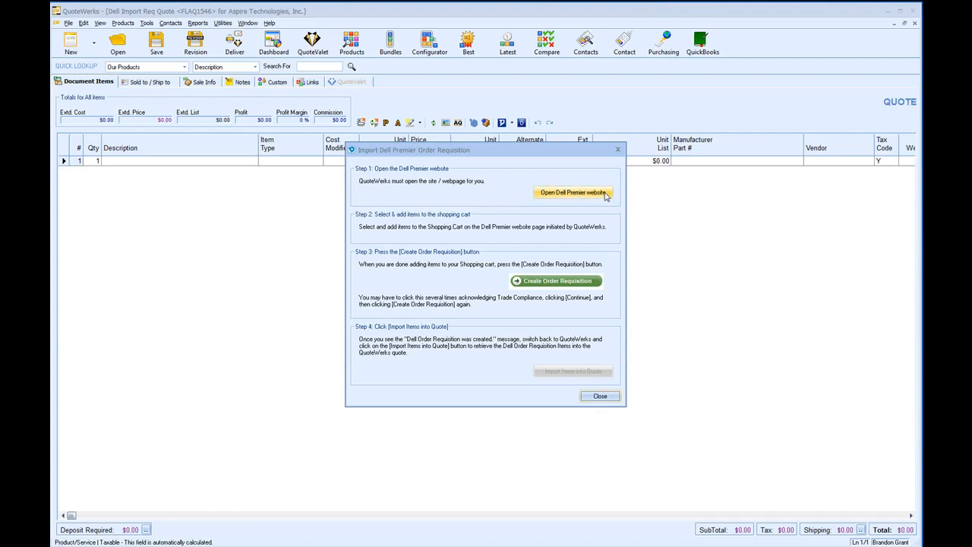
# Open the Dell Premier website for the order requisition and add the featured fully configurable PowerEdge R730xd to the cart
pyautogui.click(605, 195)
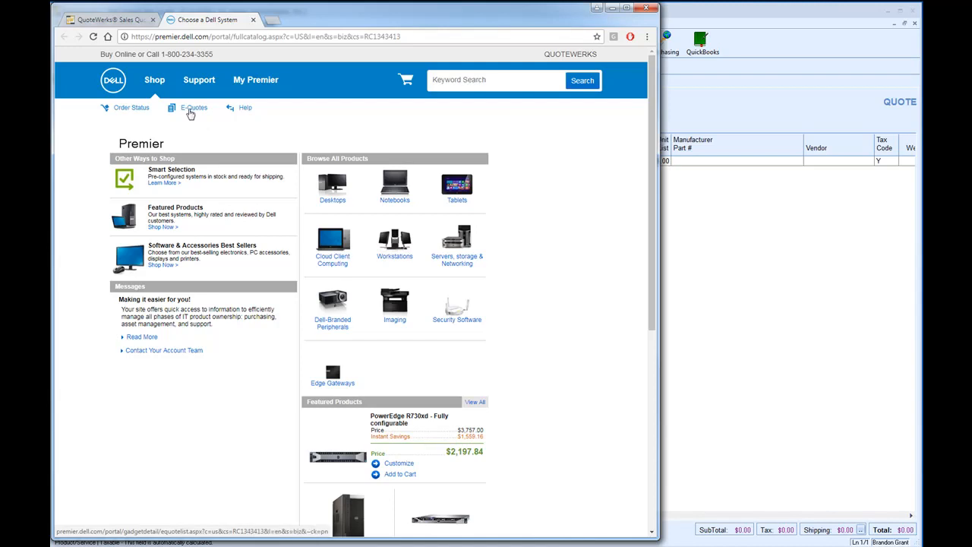
pyautogui.scroll(-2, 540, 177)
pyautogui.scroll(-1, 541, 177)
pyautogui.scroll(1, 541, 177)
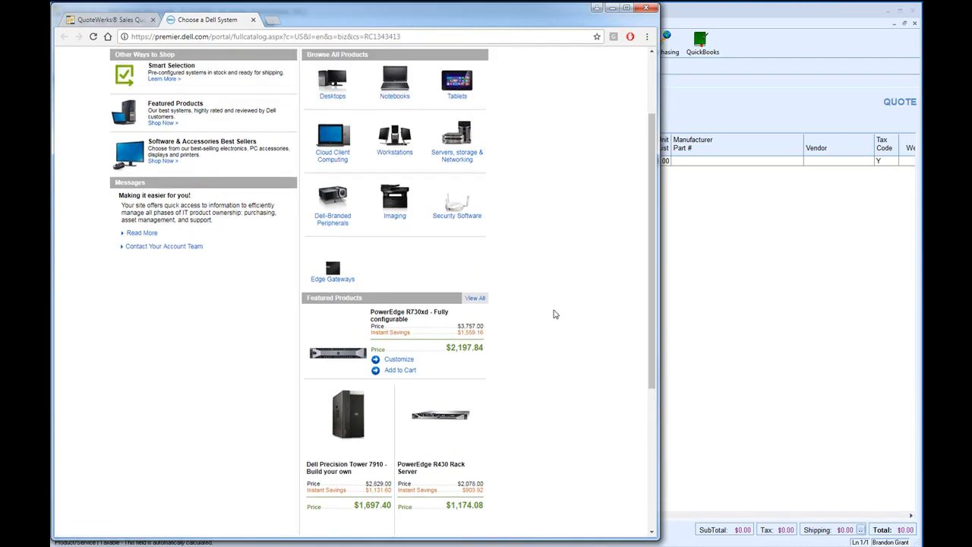
pyautogui.click(401, 371)
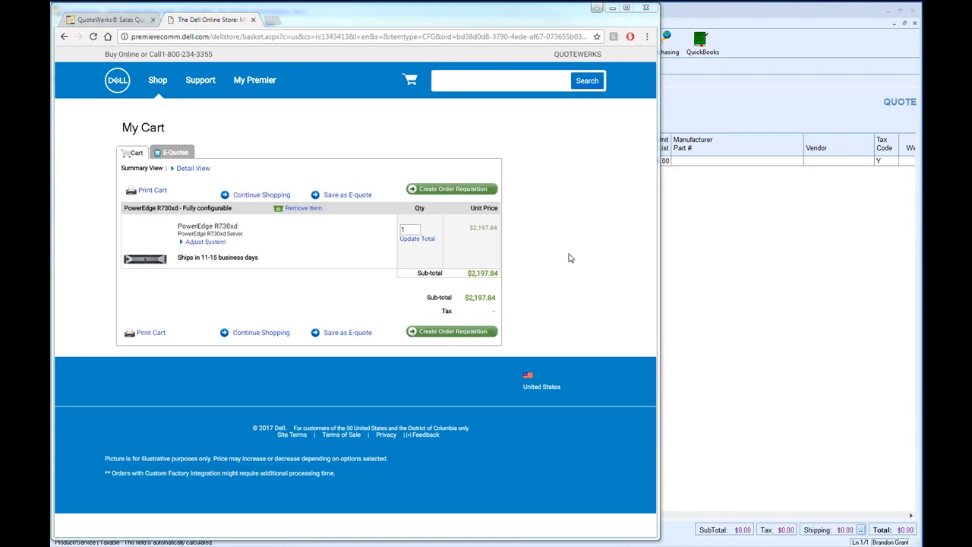
# Continue shopping and add the featured PowerEdge R430 Rack Server to the cart
pyautogui.click(258, 195)
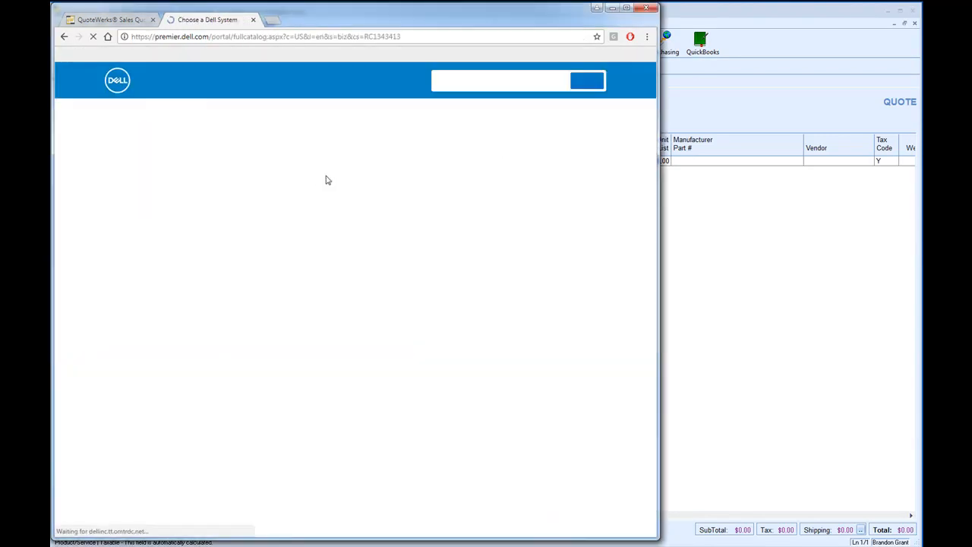
pyautogui.scroll(-3, 549, 267)
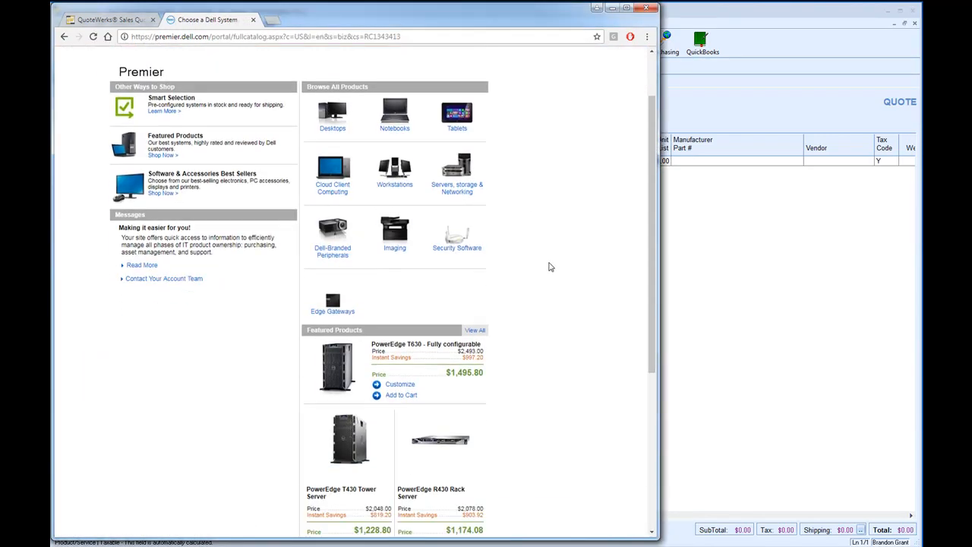
pyautogui.click(426, 442)
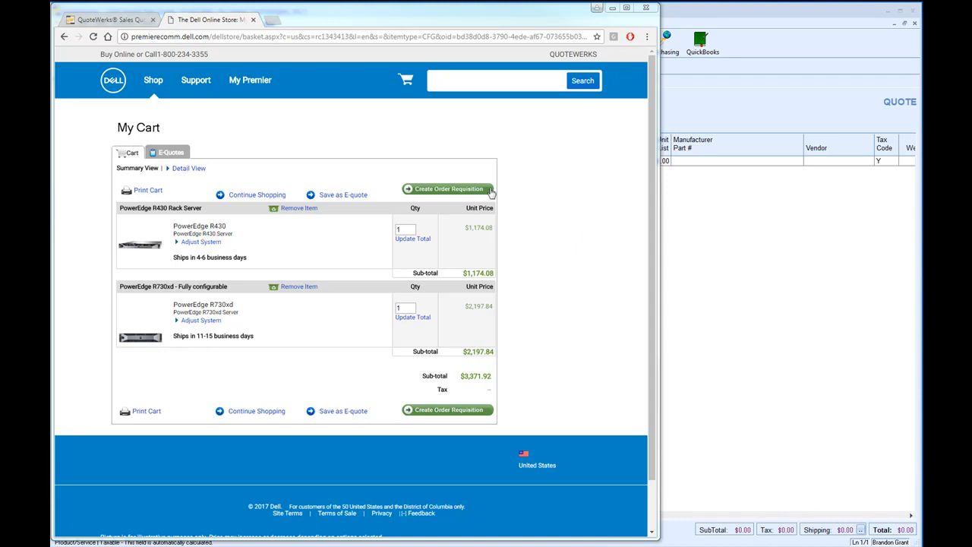
# Create and submit the order requisition from the cart, and import its items into the quote in QuoteWerks
pyautogui.click(448, 193)
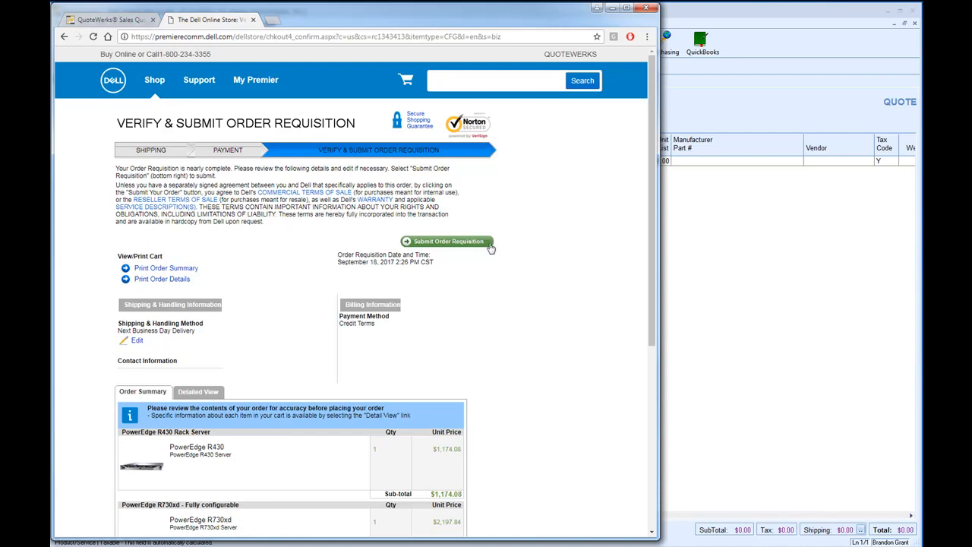
pyautogui.click(490, 247)
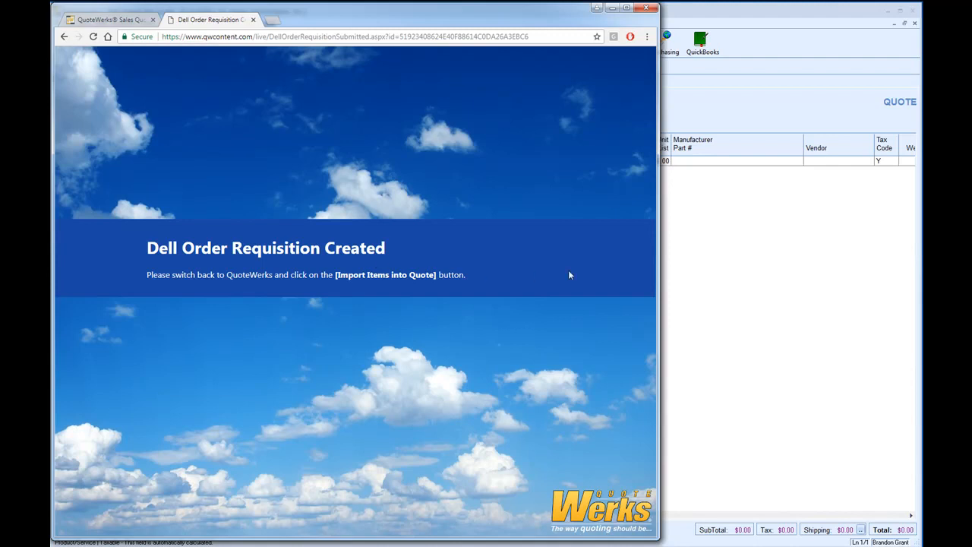
pyautogui.click(710, 249)
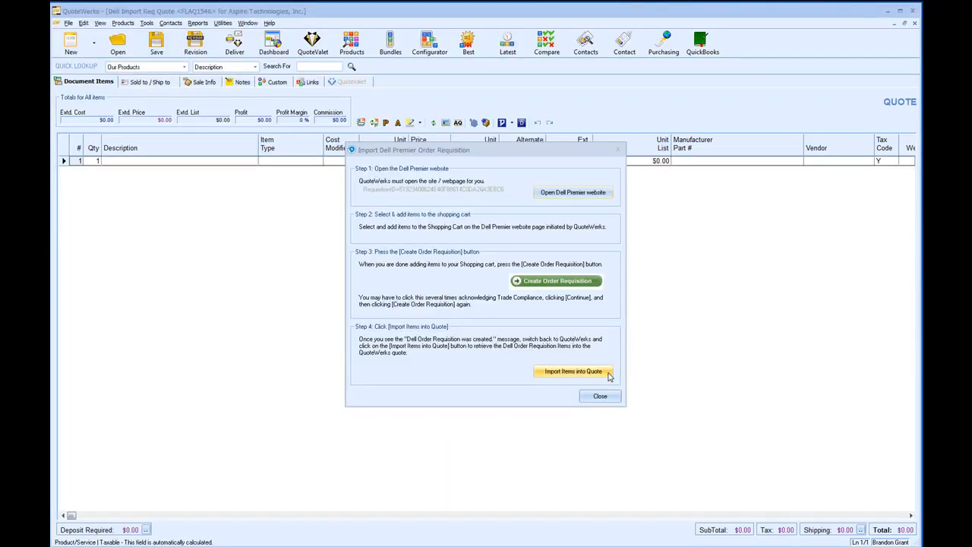
pyautogui.click(608, 375)
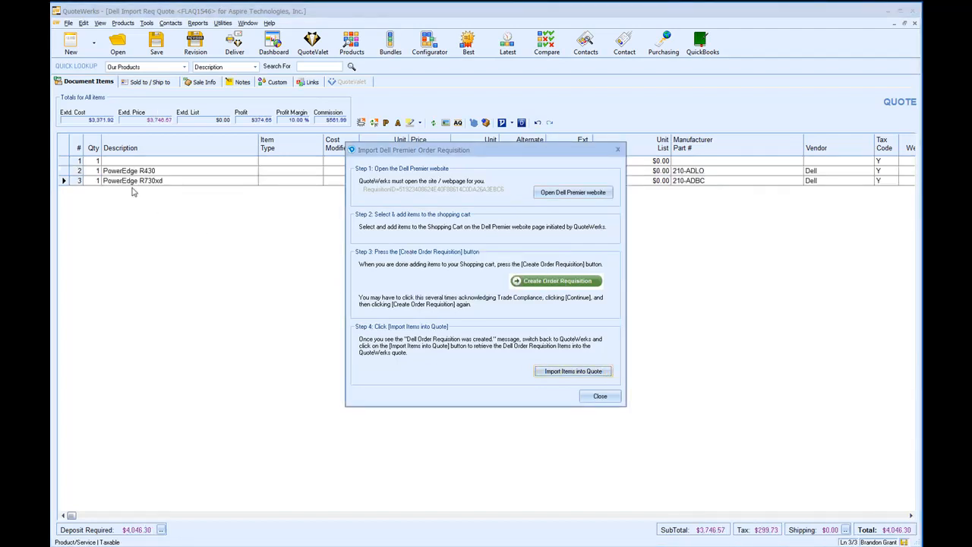
pyautogui.click(599, 396)
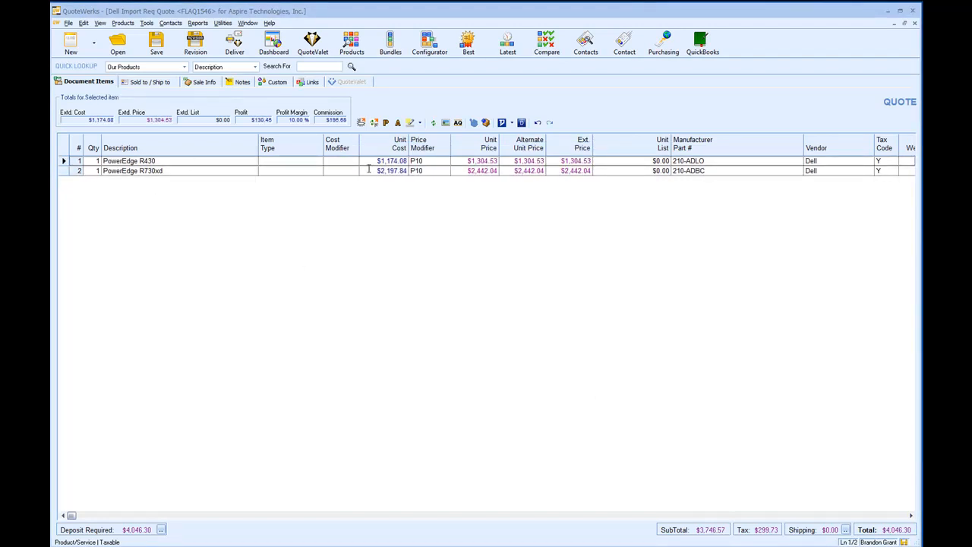
# Set the price modifier of the PowerEdge R430 line item to M15
pyautogui.click(436, 164)
pyautogui.write('m15')
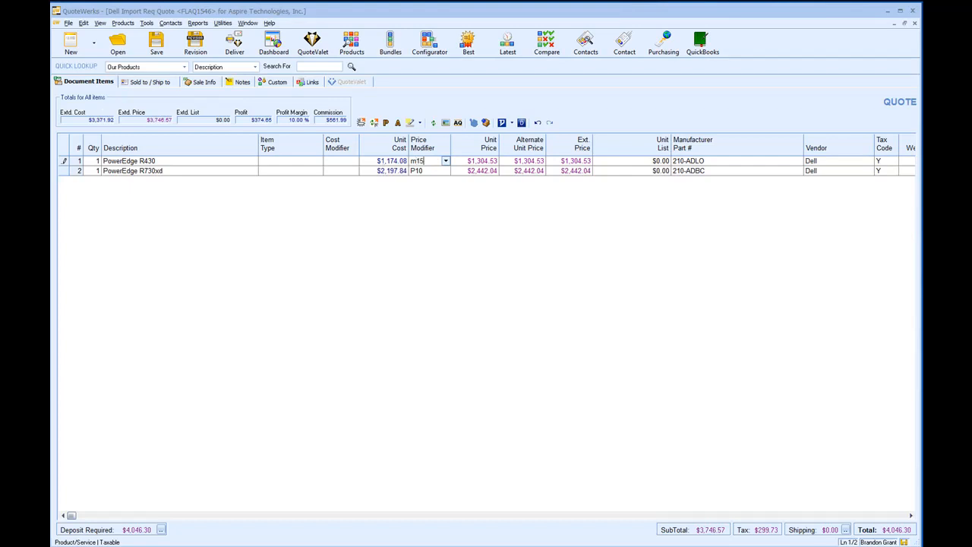
pyautogui.press('Tab')
pyautogui.click(427, 161)
pyautogui.click(428, 171)
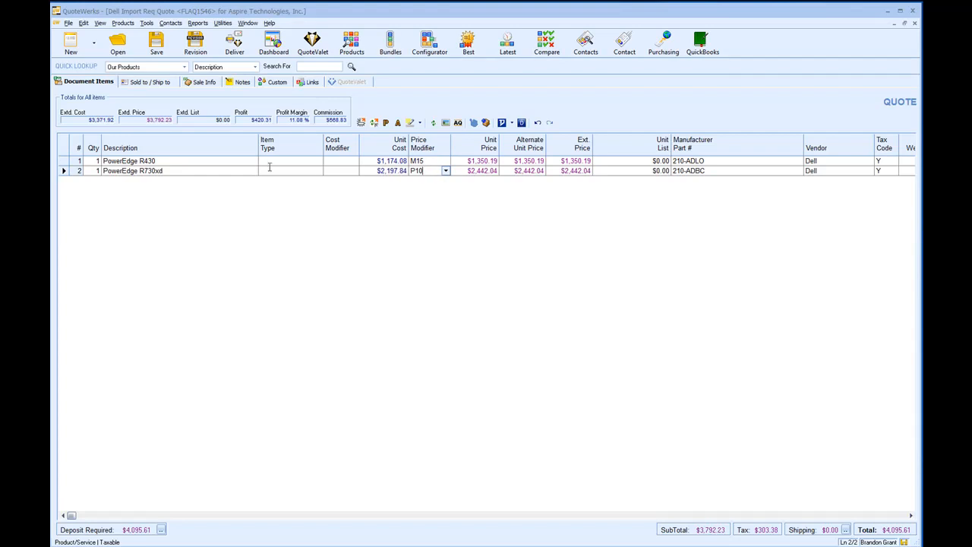
# Save the quote and convert it to an order with status Open, removing non-selected optional items
pyautogui.click(156, 44)
pyautogui.click(581, 259)
pyautogui.click(68, 23)
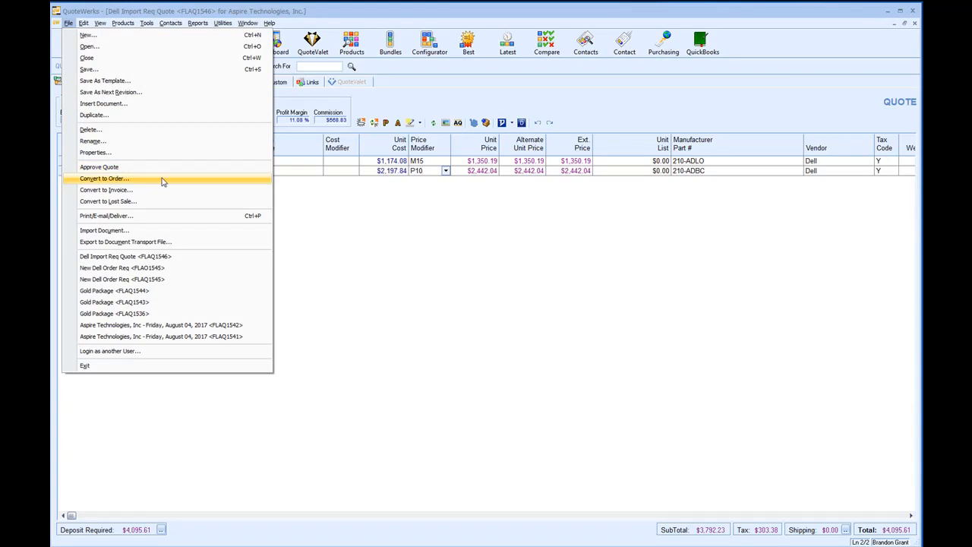
pyautogui.click(241, 182)
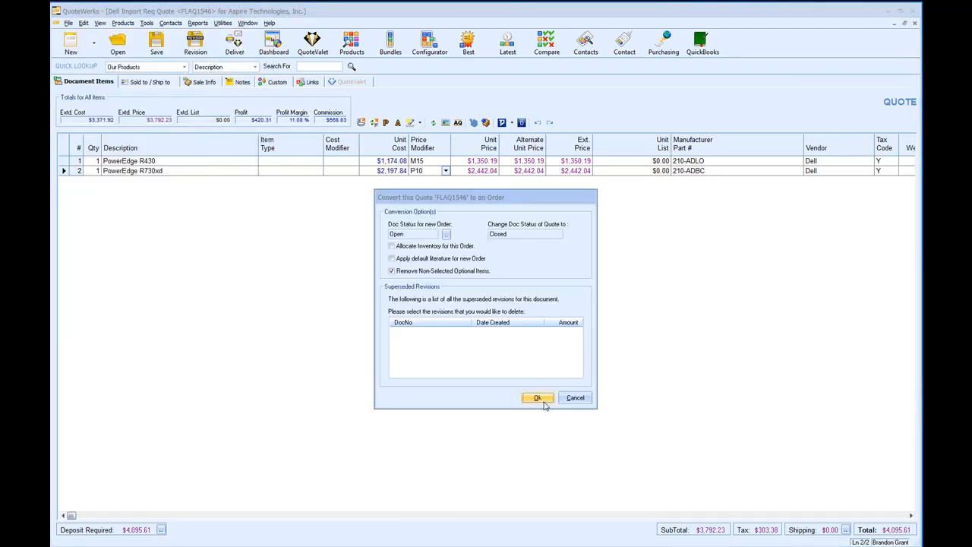
pyautogui.click(539, 400)
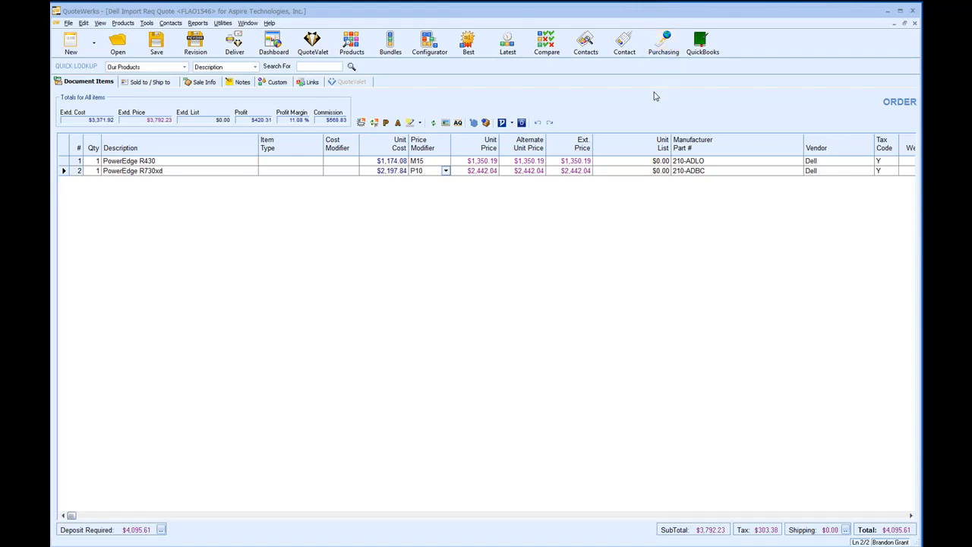
# Open the Purchasing window, closing all documents, and select vendor Dell with the order's items 210-ADBC and 210-ADLO
pyautogui.click(672, 48)
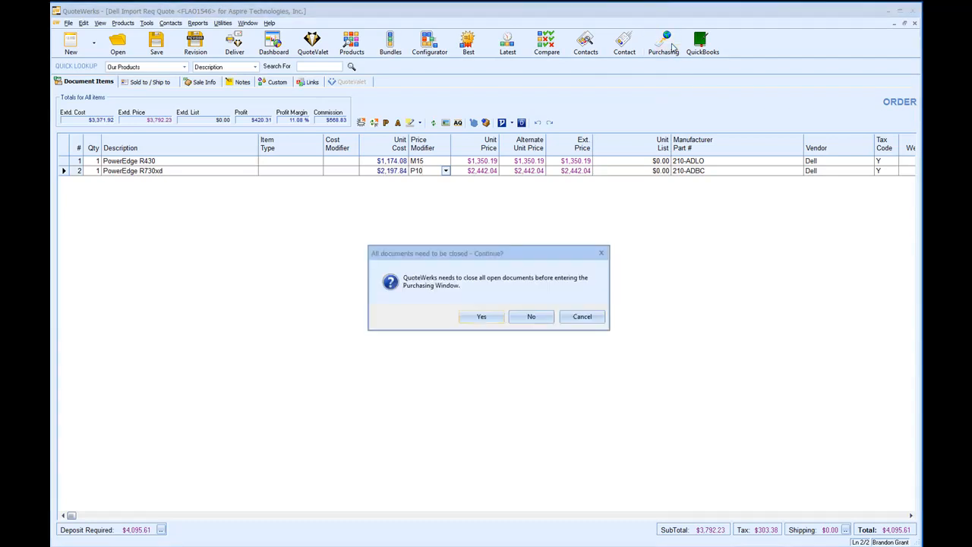
pyautogui.click(480, 316)
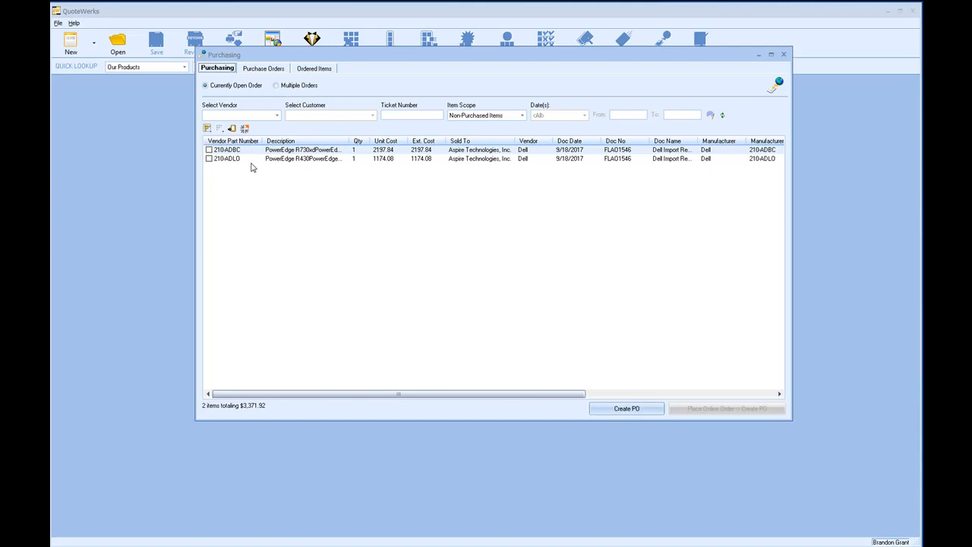
pyautogui.click(209, 149)
pyautogui.click(208, 159)
pyautogui.click(276, 115)
pyautogui.click(258, 131)
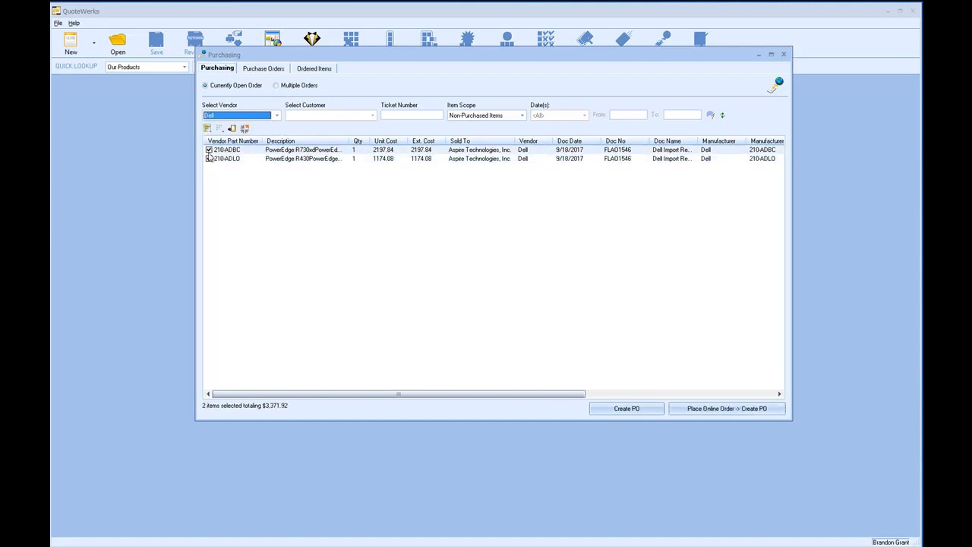
# Switch purchasing to multiple orders and select the 210-ADBC item and both 210-ADLO items
pyautogui.click(292, 85)
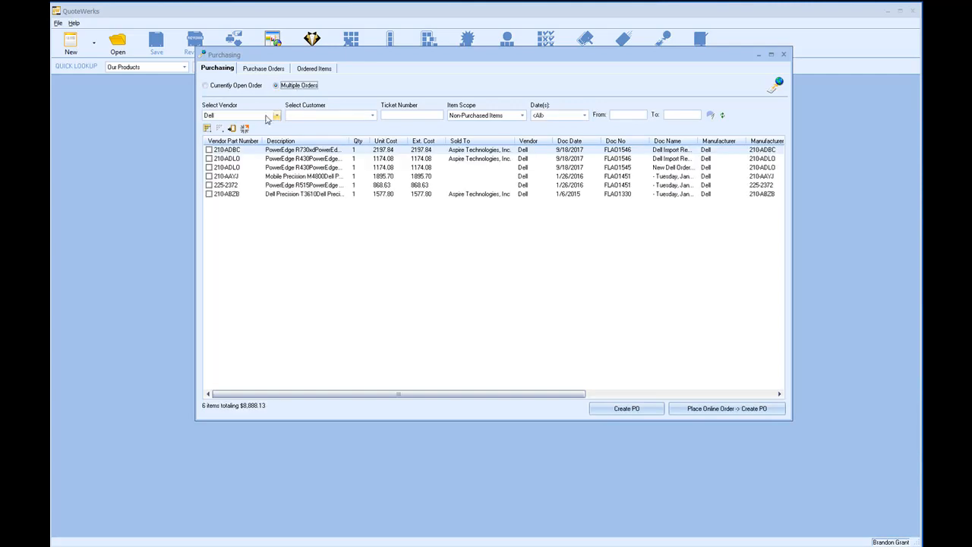
pyautogui.click(209, 150)
pyautogui.click(209, 159)
pyautogui.click(209, 167)
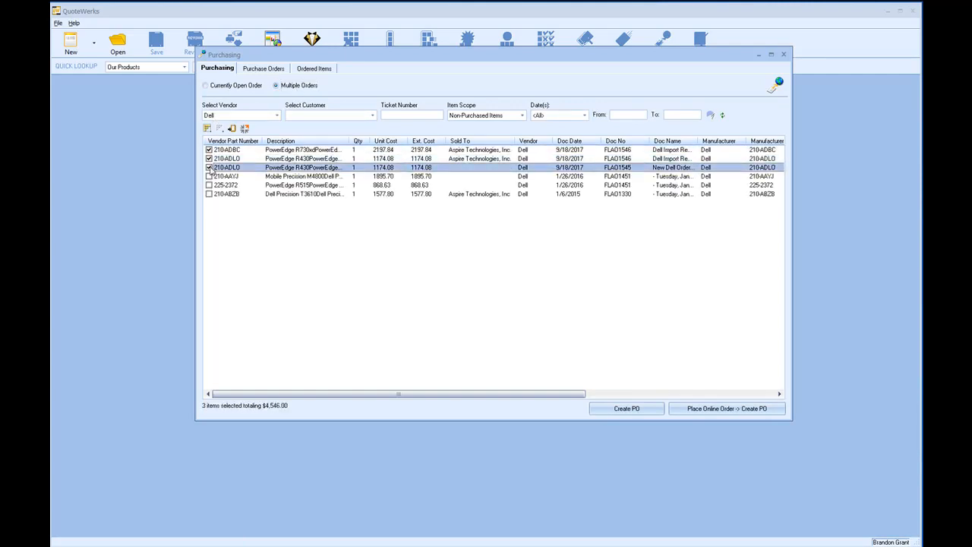
# Start a Dell online order for the selected items and copy the Sold To details into both Ship To and Bill To
pyautogui.click(775, 411)
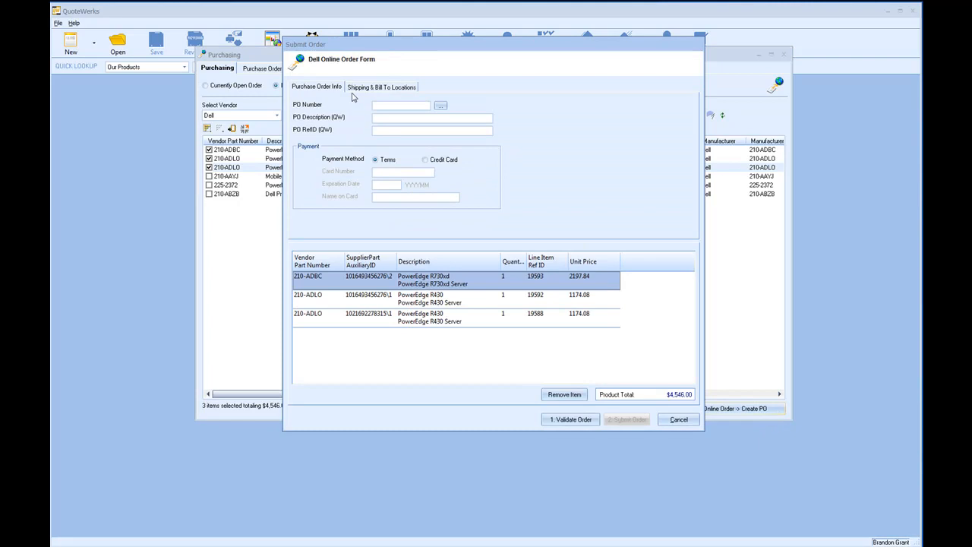
pyautogui.click(366, 91)
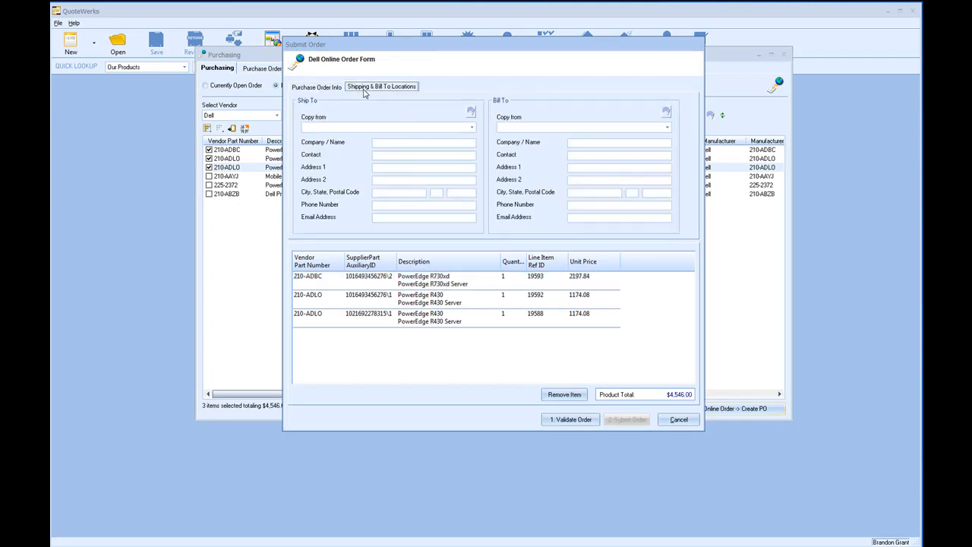
pyautogui.click(472, 128)
pyautogui.click(425, 136)
pyautogui.click(545, 128)
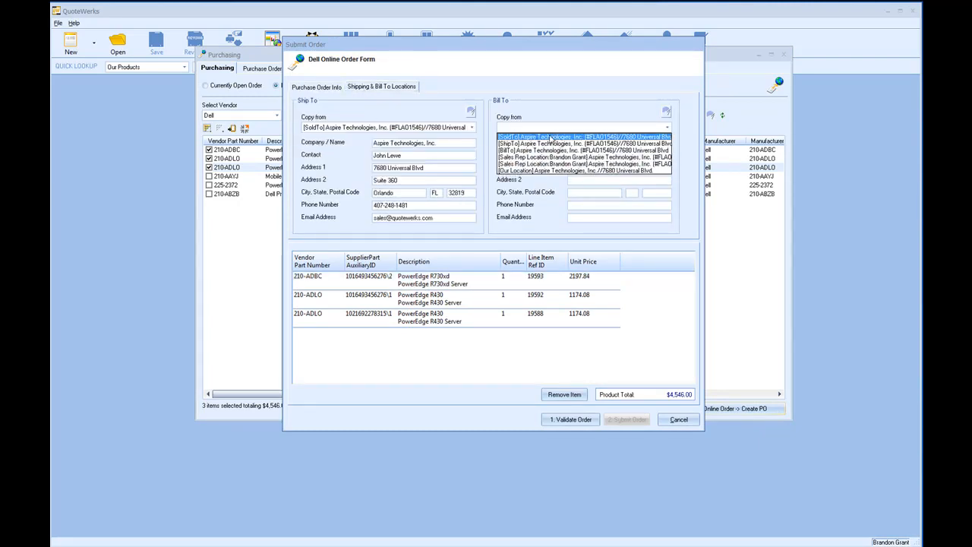
pyautogui.click(549, 137)
# Generate the next PO number for the Dell online order
pyautogui.click(325, 88)
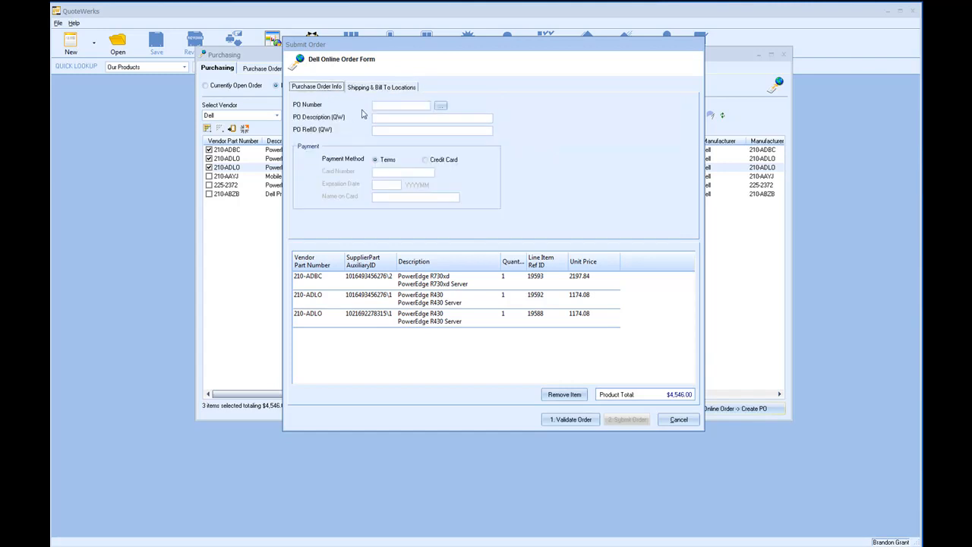
pyautogui.click(438, 107)
pyautogui.click(479, 319)
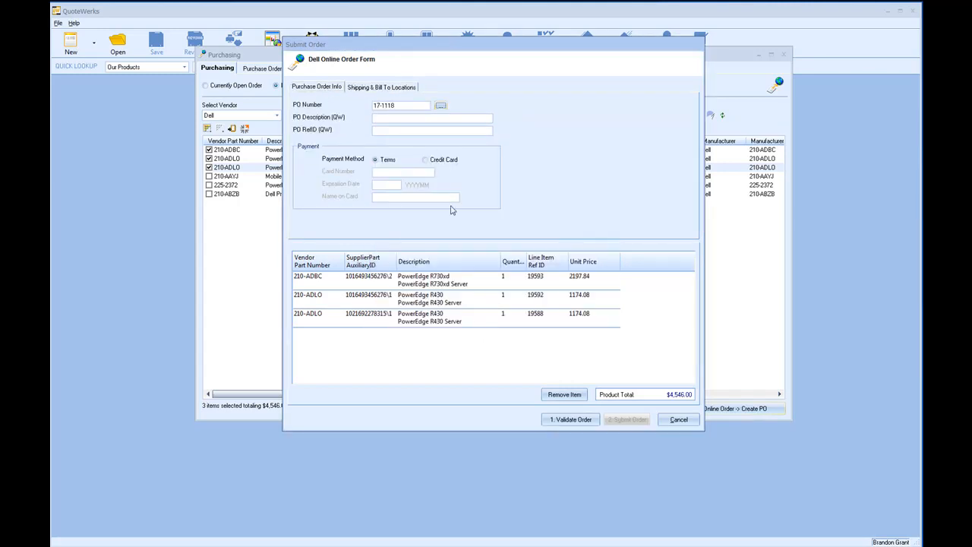
pyautogui.click(387, 160)
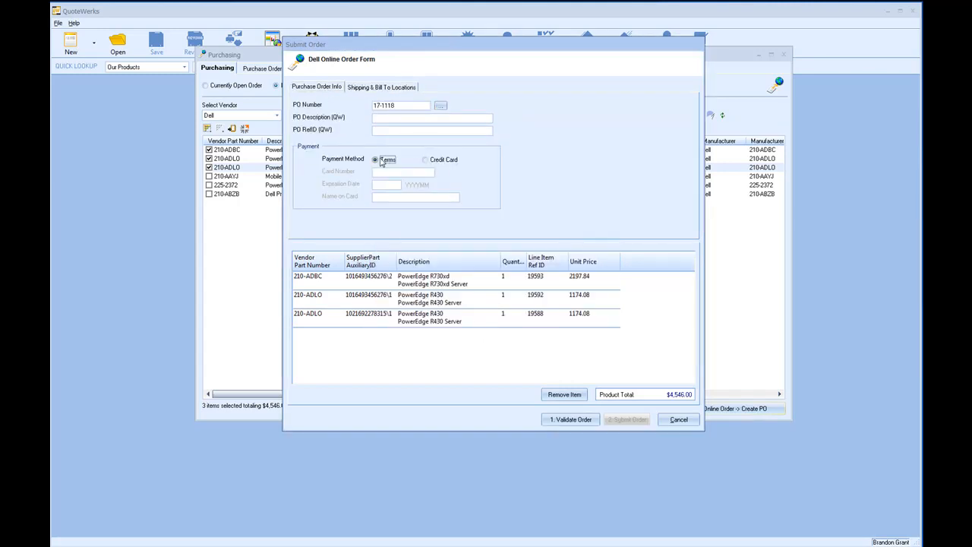
pyautogui.click(436, 162)
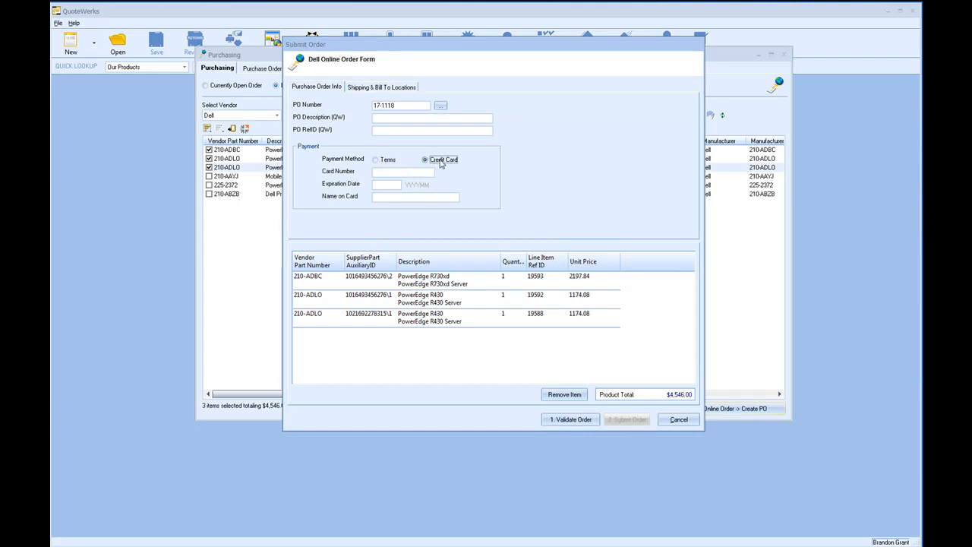
pyautogui.click(408, 172)
pyautogui.click(384, 159)
# Enter New Dell Order as the PO description, and validate and submit the Dell online order
pyautogui.click(388, 117)
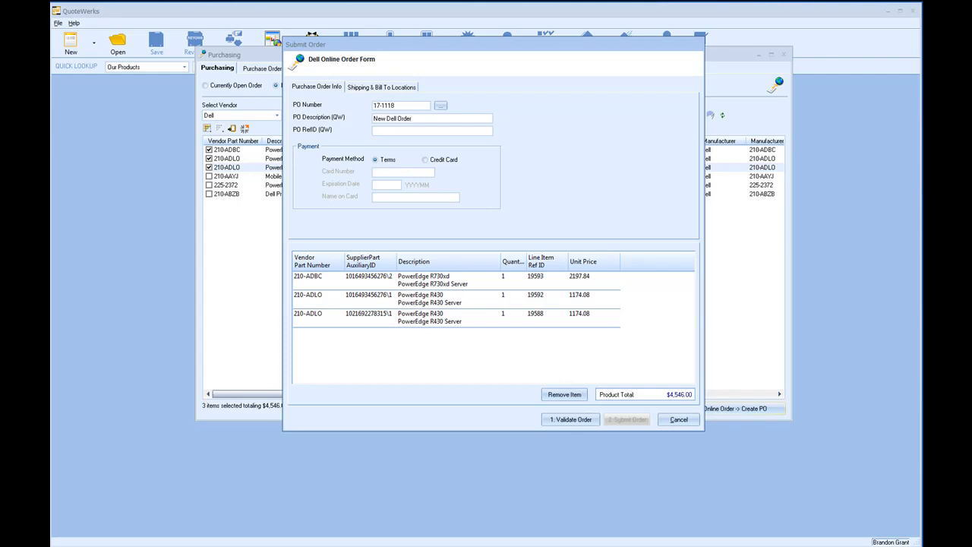
pyautogui.click(591, 421)
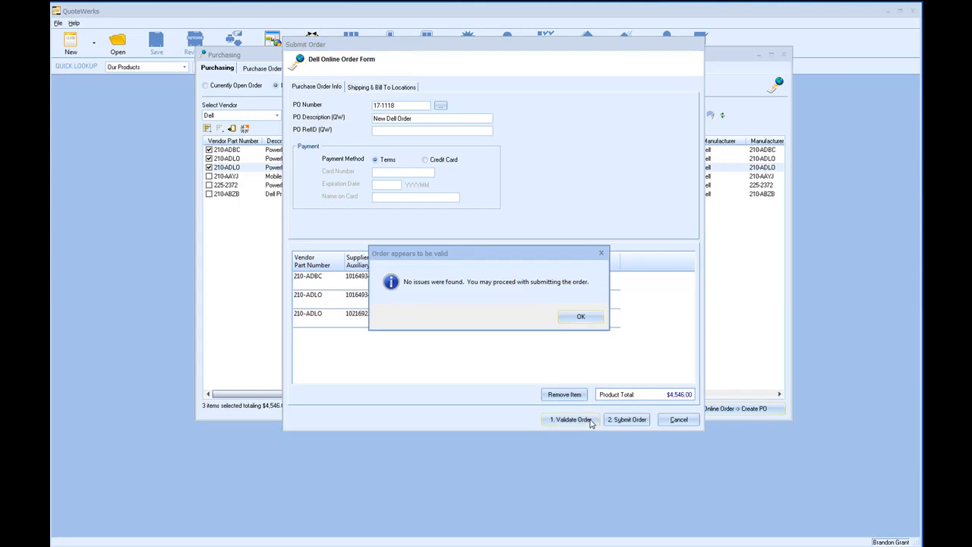
pyautogui.click(580, 318)
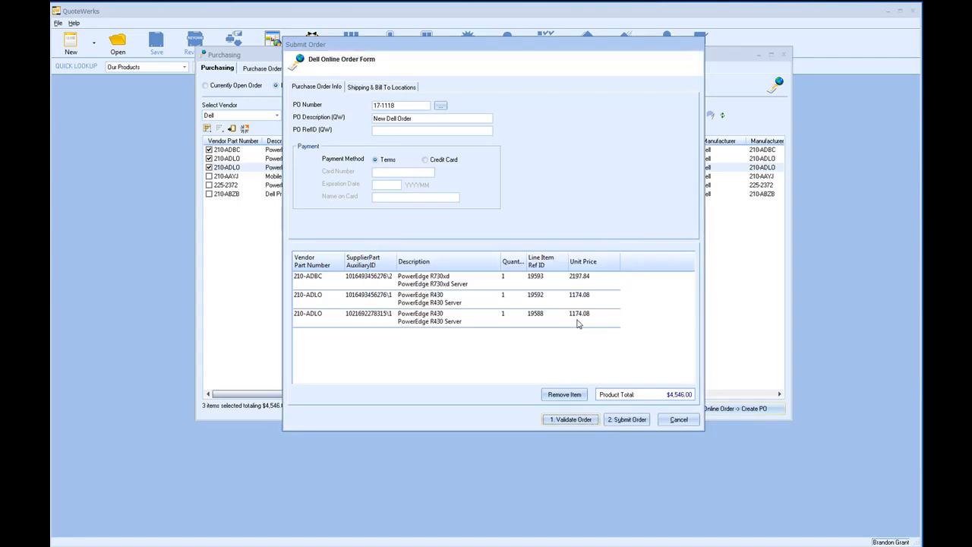
pyautogui.click(627, 420)
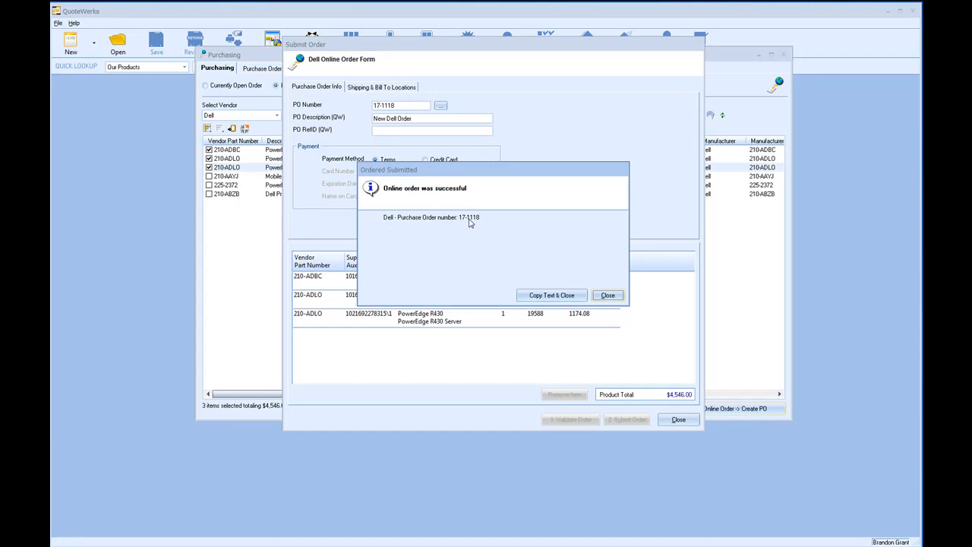
pyautogui.click(612, 296)
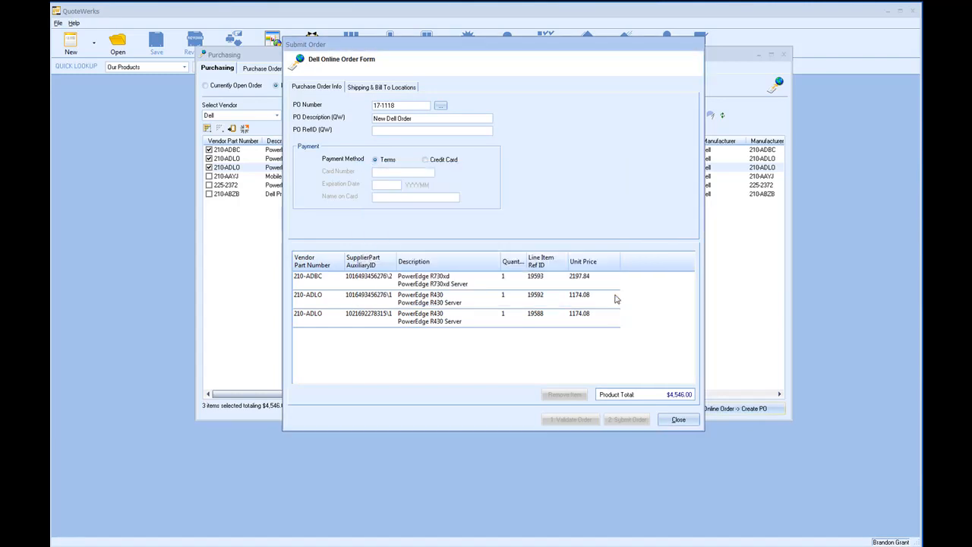
pyautogui.click(673, 419)
# Generate a PO number in the Dell purchase order dialog, close it and show the list of purchase orders
pyautogui.click(401, 190)
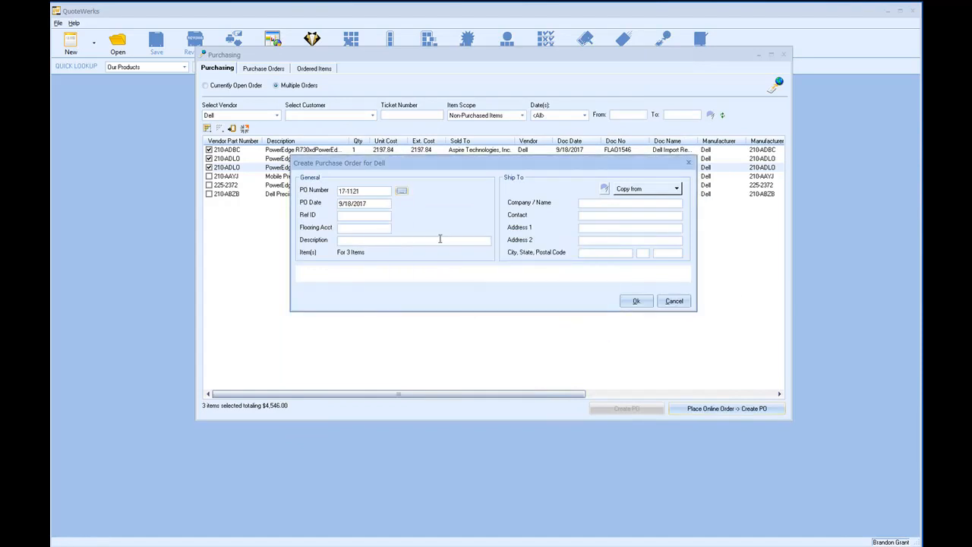
pyautogui.click(635, 301)
pyautogui.click(266, 70)
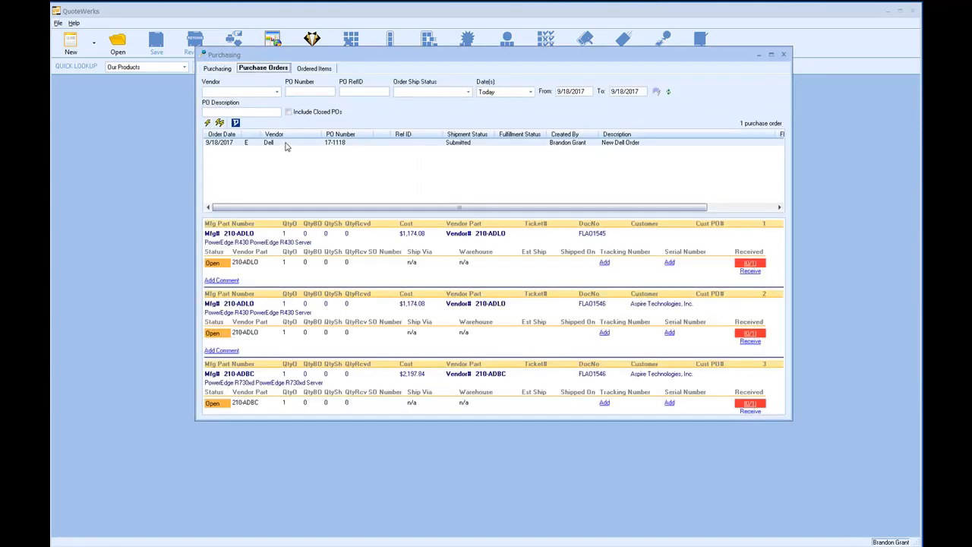
# Select the Dell purchase order described as New Dell Order to review its ordered items
pyautogui.click(287, 143)
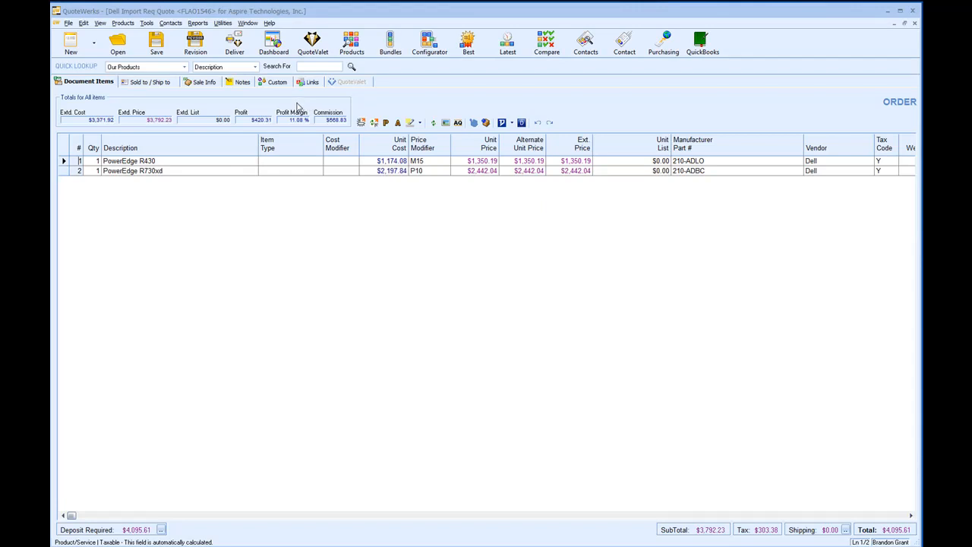
# Open the Dell Premier punchout settings in the program options' real-time setup
pyautogui.click(147, 23)
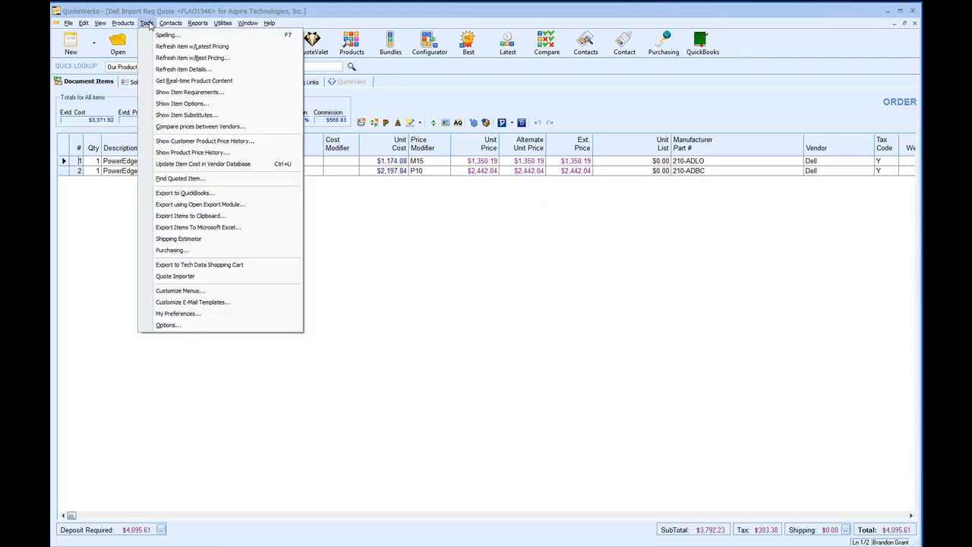
pyautogui.click(278, 323)
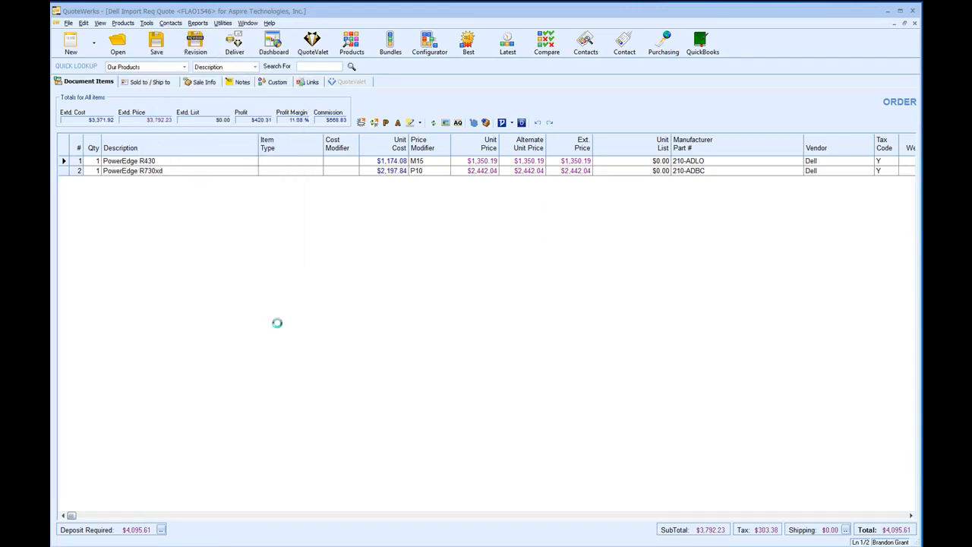
pyautogui.click(415, 162)
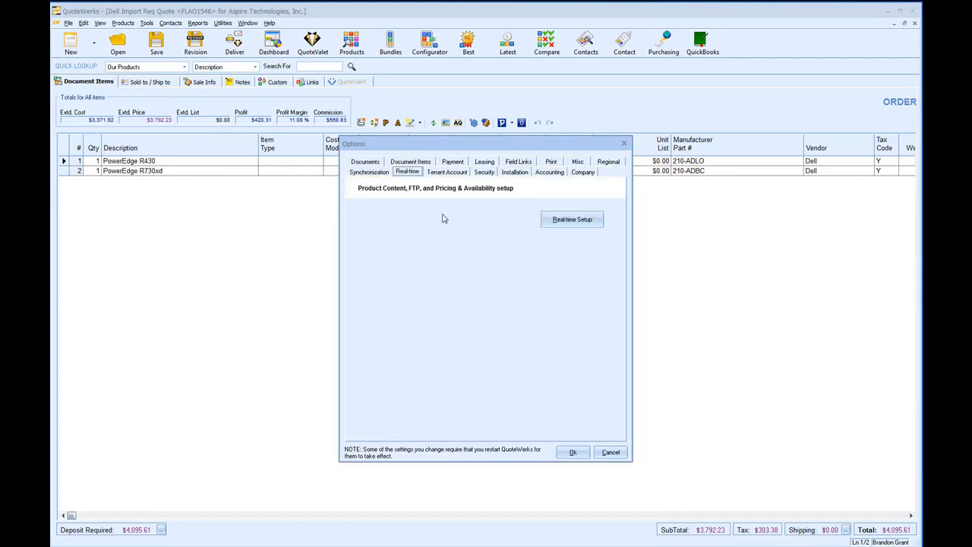
pyautogui.click(573, 220)
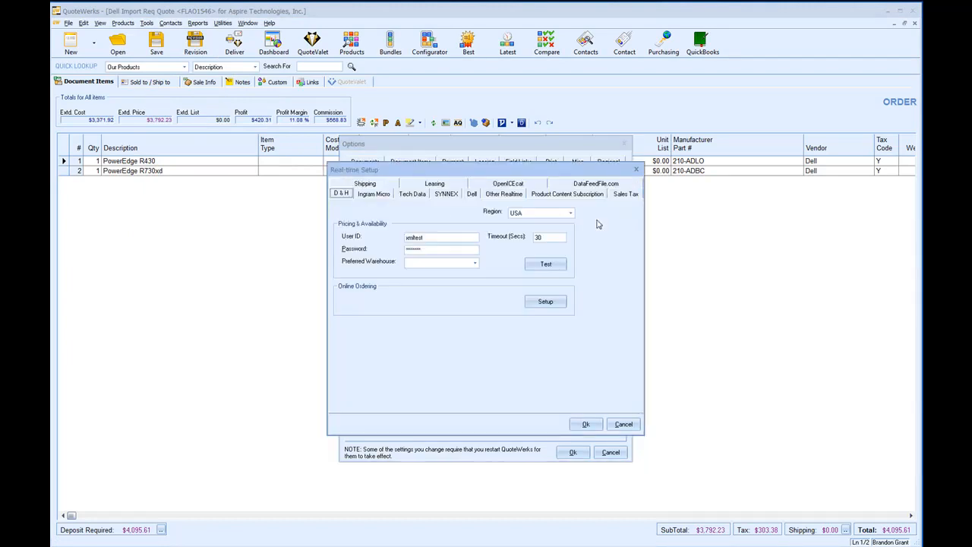
pyautogui.click(473, 194)
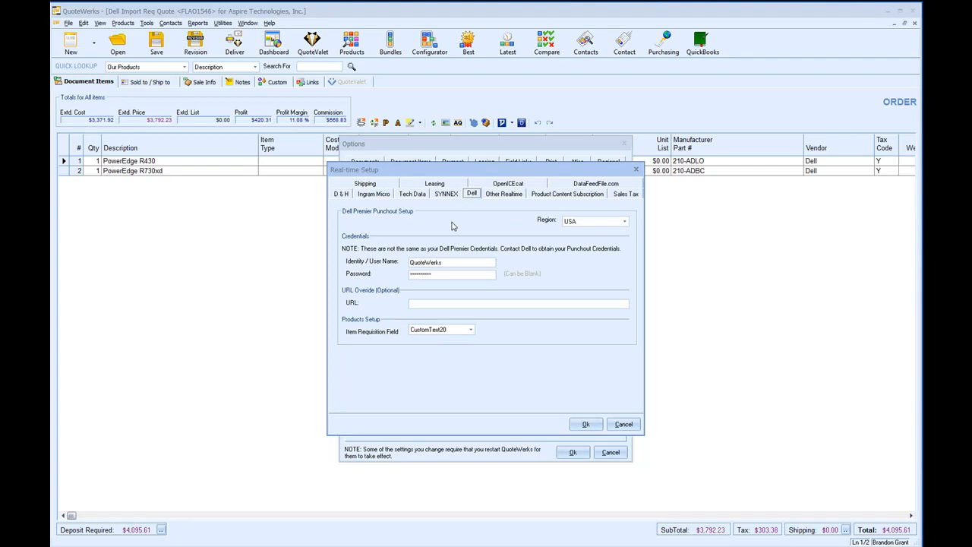
# Examine the Dell punchout credentials, URL override and item requisition field choices, and accept the real-time setup and options dialogs
pyautogui.moveTo(450, 262); pyautogui.dragTo(403, 262)
pyautogui.click(432, 273)
pyautogui.click(420, 303)
pyautogui.click(471, 331)
pyautogui.moveTo(472, 375)
pyautogui.mouseDown()
pyautogui.moveTo(474, 355)
pyautogui.moveTo(473, 384)
pyautogui.mouseUp()
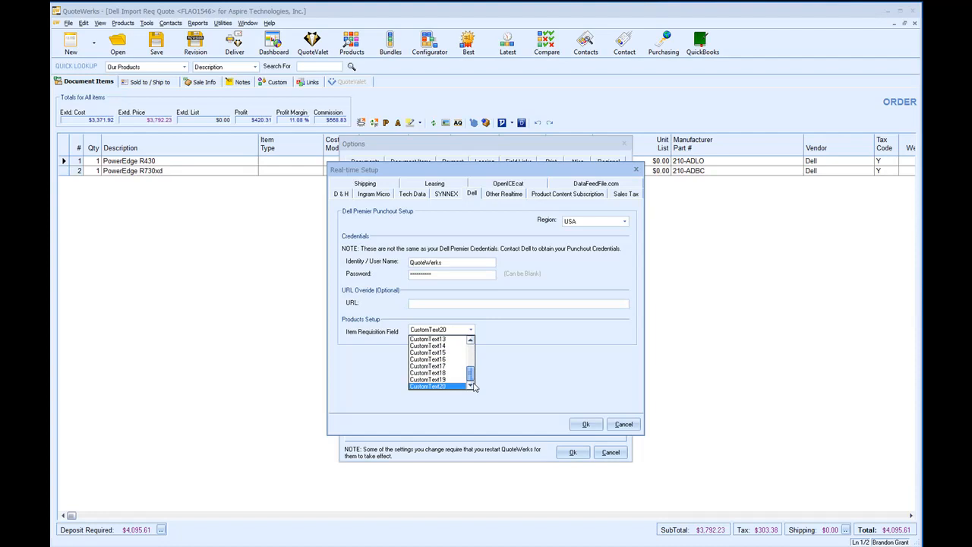
pyautogui.click(490, 343)
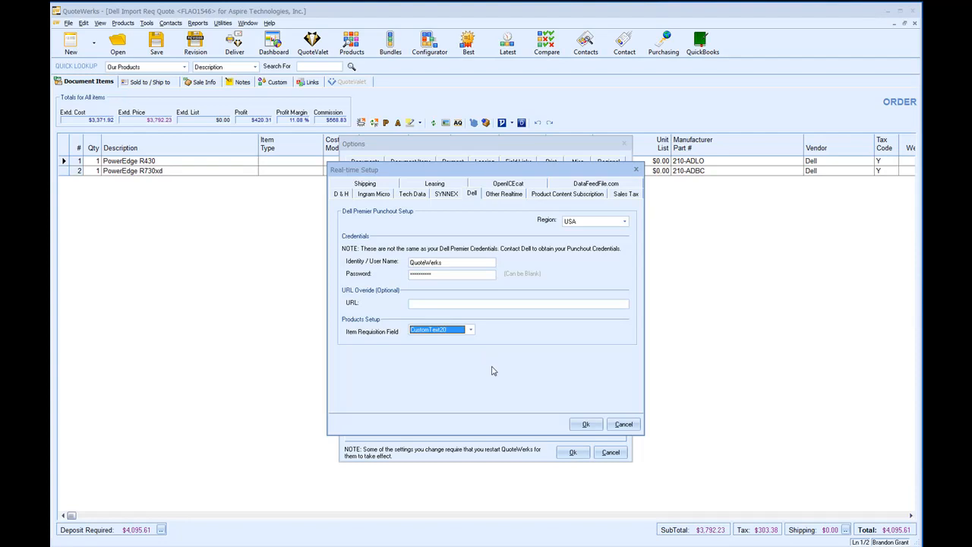
pyautogui.click(577, 425)
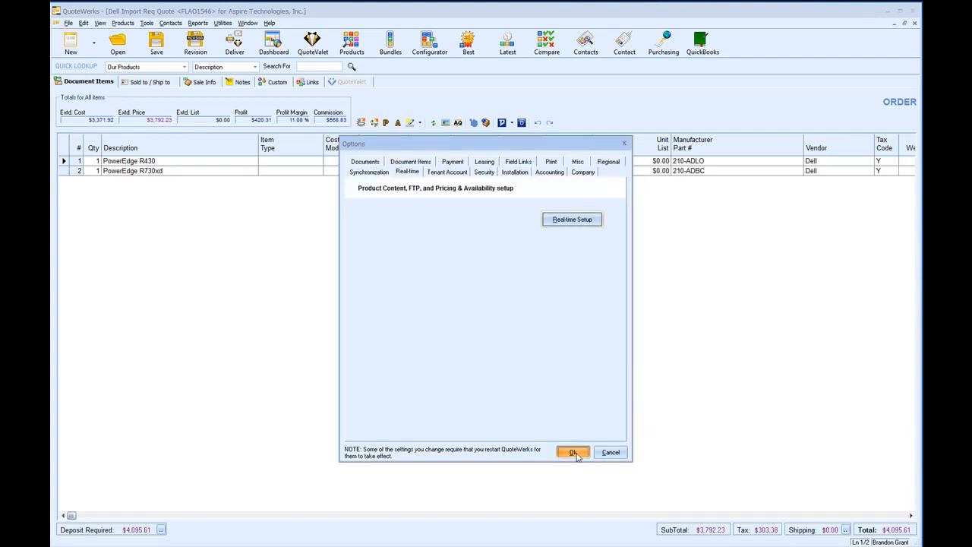
pyautogui.click(572, 452)
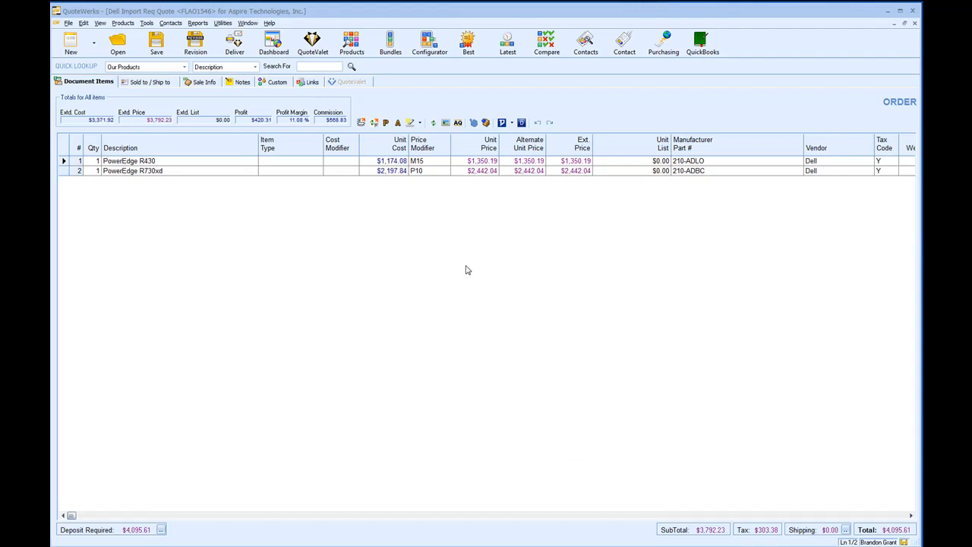